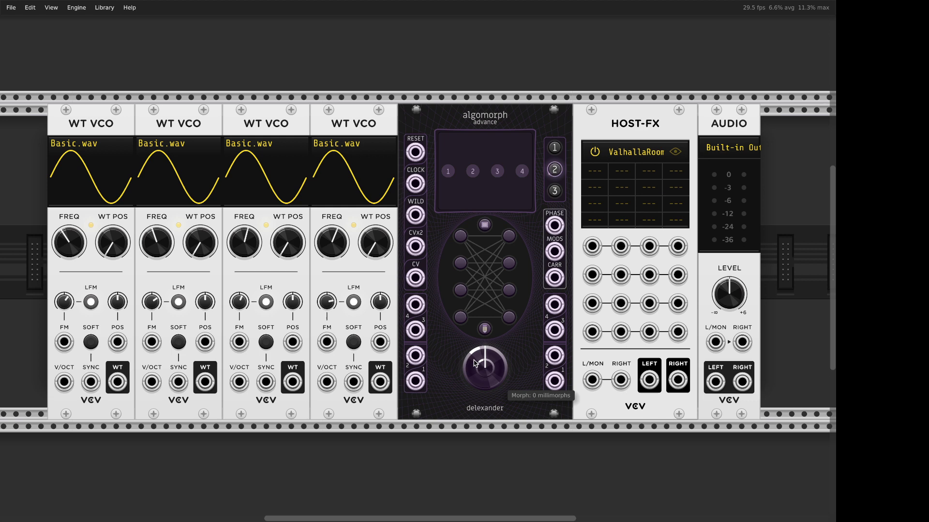
Step: Cross-patch oscillator outputs into other oscillators' FM inputs and remove the orange feedback cable
{"action": "right_click", "coordinate": [465, 119]}
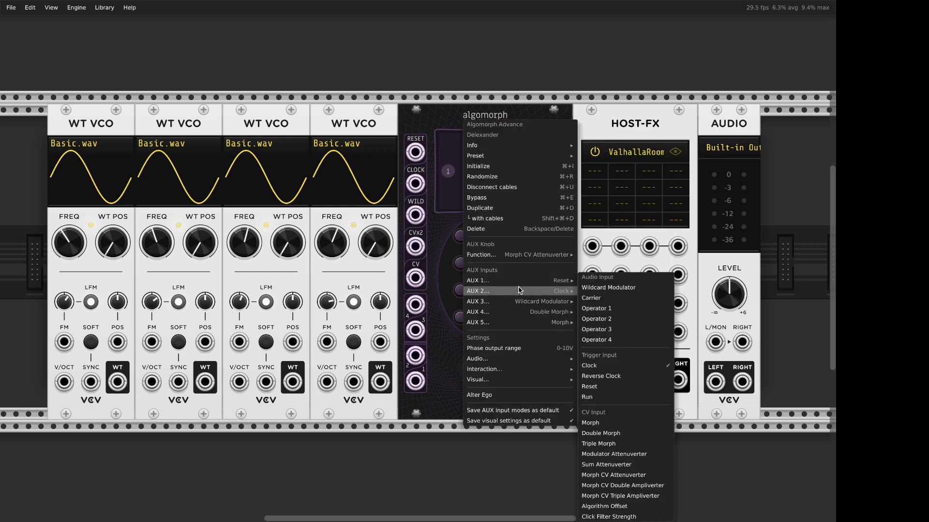
{"action": "mouse_move", "coordinate": [520, 358]}
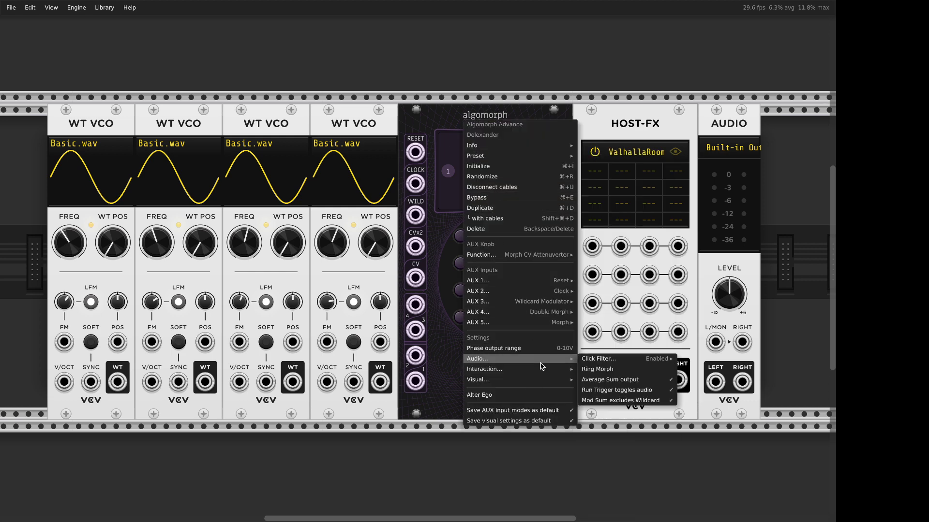
{"action": "left_click", "coordinate": [440, 119]}
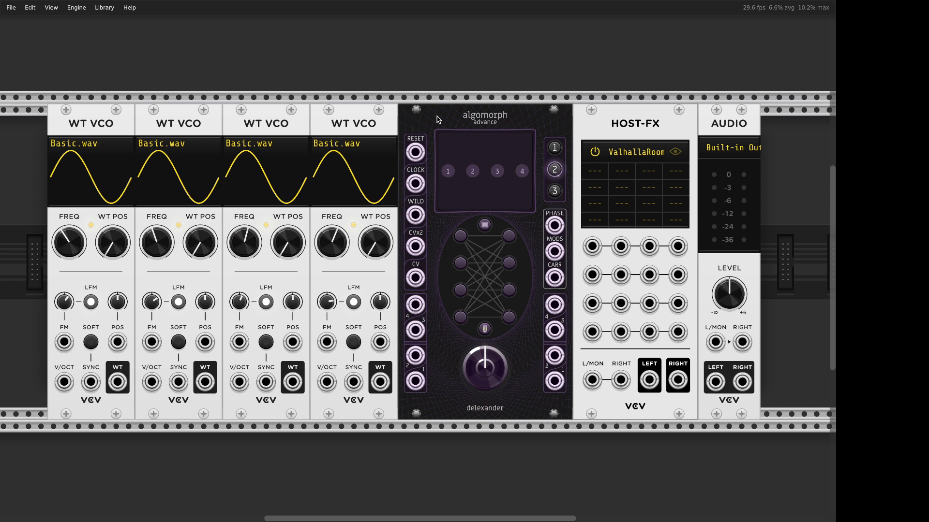
{"action": "mouse_move", "coordinate": [326, 342]}
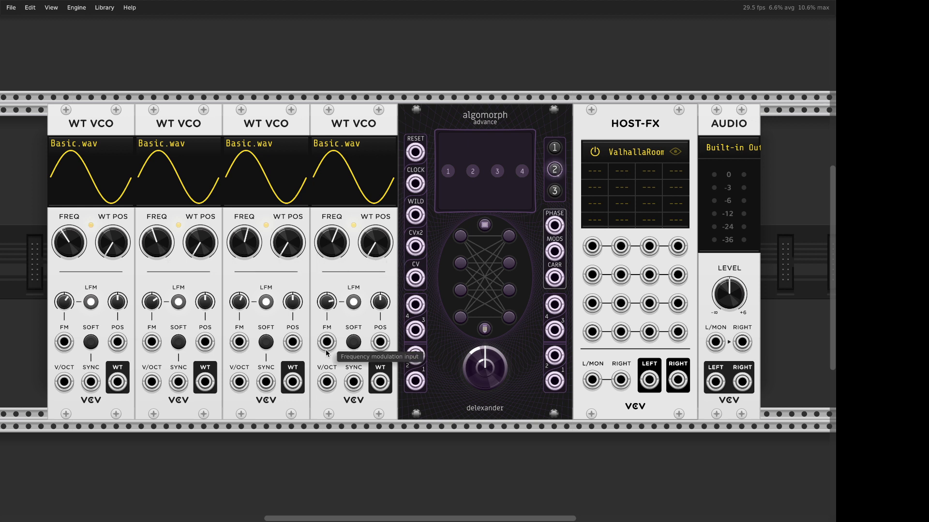
{"action": "left_click_drag", "start_coordinate": [292, 382], "coordinate": [64, 341]}
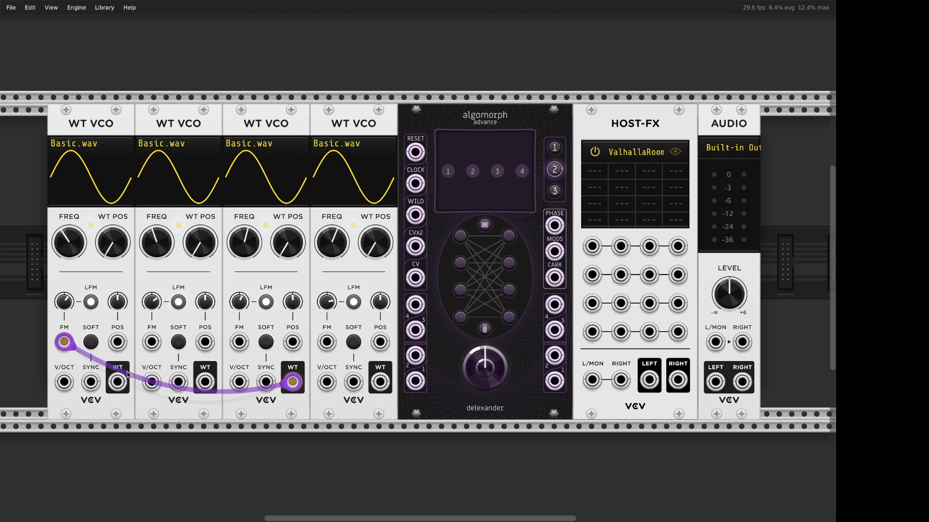
{"action": "left_click_drag", "start_coordinate": [117, 381], "coordinate": [239, 341]}
{"action": "left_click_drag", "start_coordinate": [379, 382], "coordinate": [152, 342]}
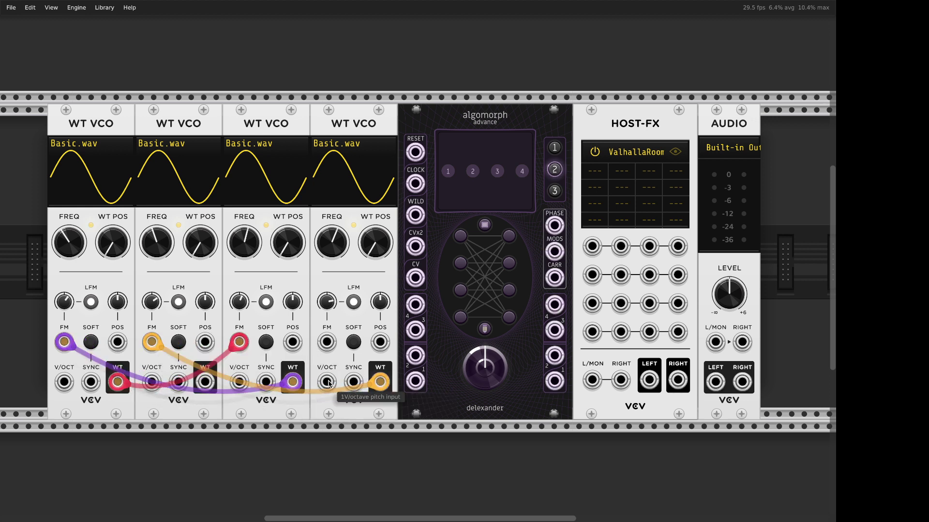
{"action": "left_click_drag", "start_coordinate": [292, 382], "coordinate": [245, 342]}
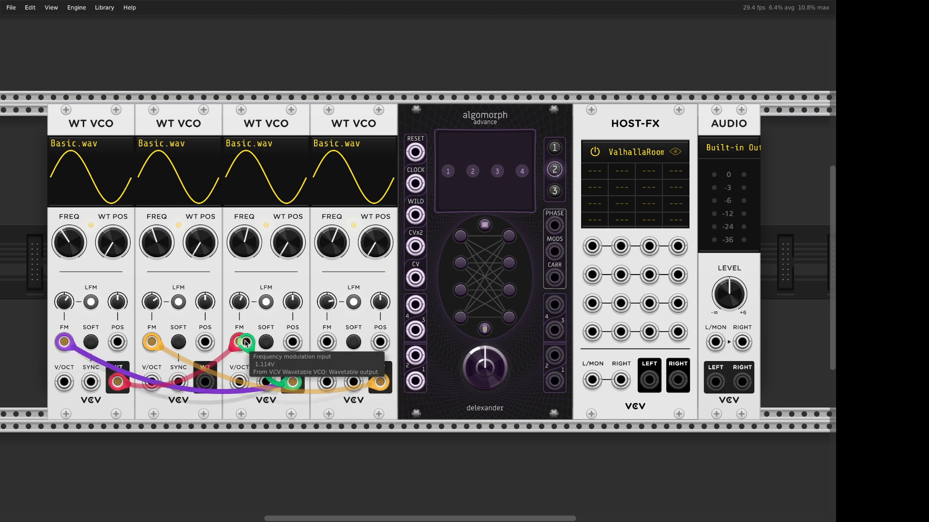
{"action": "left_click_drag", "start_coordinate": [244, 342], "coordinate": [264, 395]}
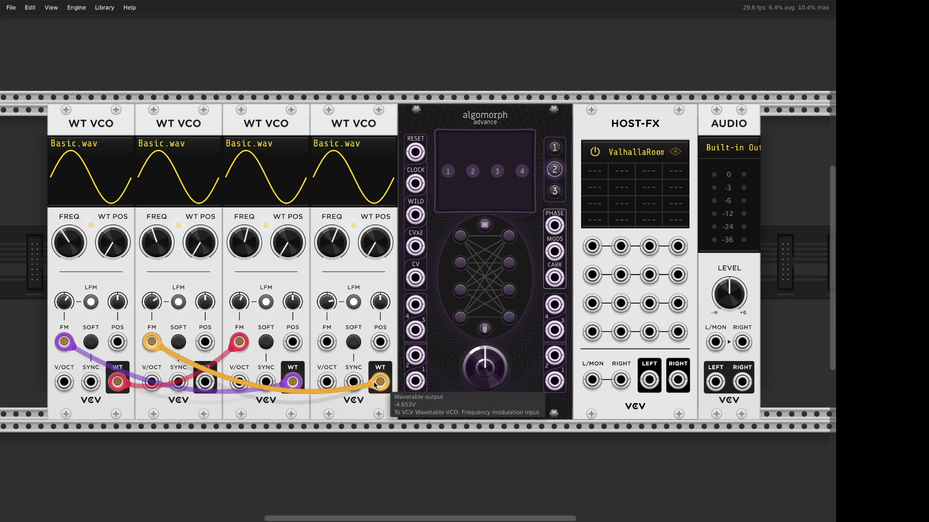
{"action": "mouse_move", "coordinate": [378, 382]}
{"action": "left_mouse_down"}
{"action": "mouse_move", "coordinate": [298, 388]}
{"action": "mouse_move", "coordinate": [247, 348]}
{"action": "mouse_move", "coordinate": [184, 432]}
{"action": "left_mouse_up"}
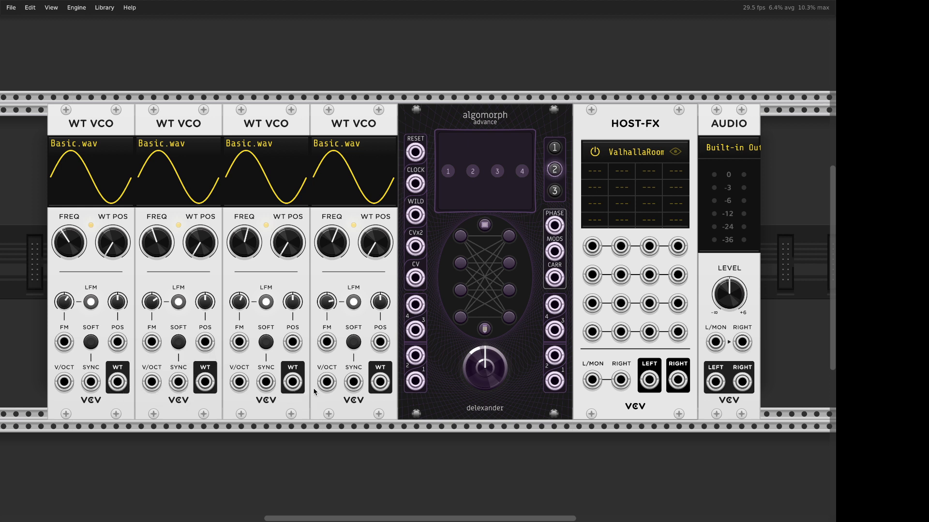
Step: Connect the four WT VCO outputs to Algomorph operator inputs 1–4
{"action": "mouse_move", "coordinate": [118, 382]}
{"action": "left_mouse_down"}
{"action": "mouse_move", "coordinate": [362, 456]}
{"action": "mouse_move", "coordinate": [415, 380]}
{"action": "left_mouse_up"}
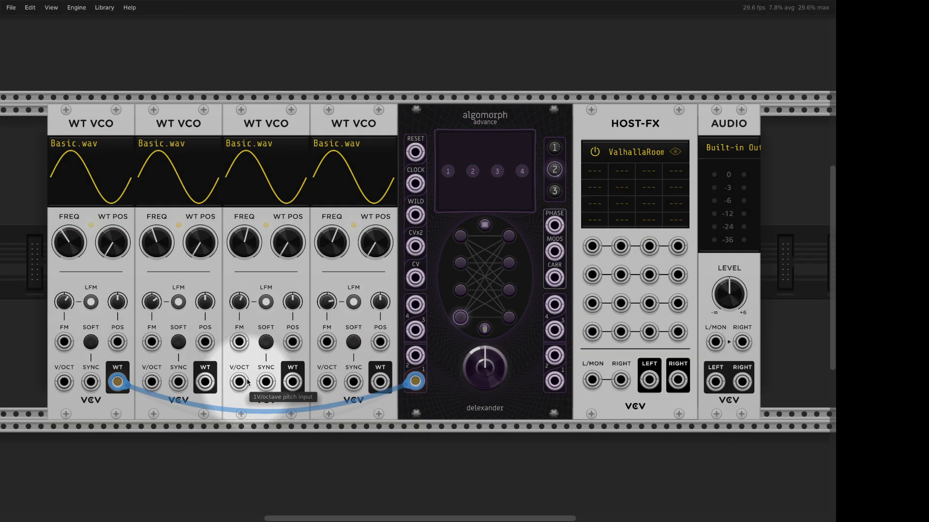
{"action": "left_click_drag", "start_coordinate": [204, 382], "coordinate": [415, 356]}
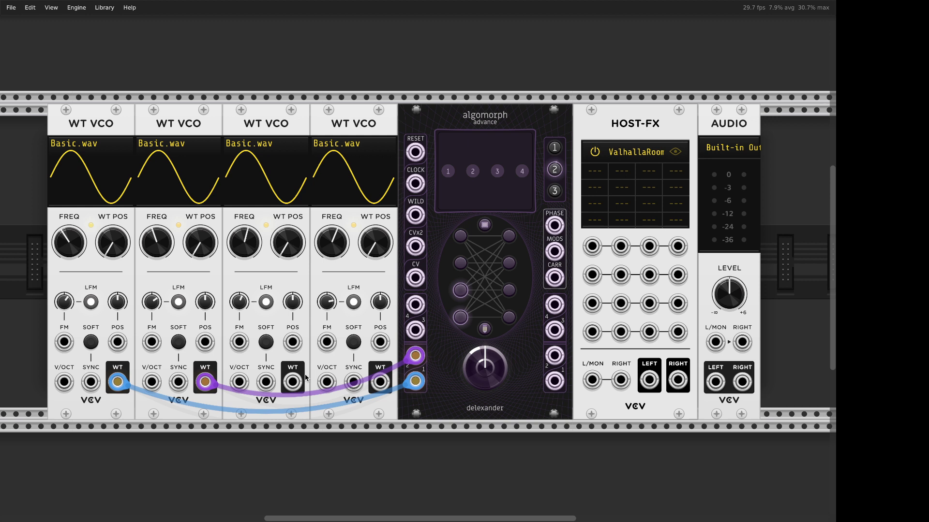
{"action": "left_click_drag", "start_coordinate": [293, 382], "coordinate": [416, 330]}
{"action": "mouse_move", "coordinate": [380, 382]}
{"action": "left_mouse_down"}
{"action": "mouse_move", "coordinate": [418, 323]}
{"action": "mouse_move", "coordinate": [415, 306]}
{"action": "left_mouse_up"}
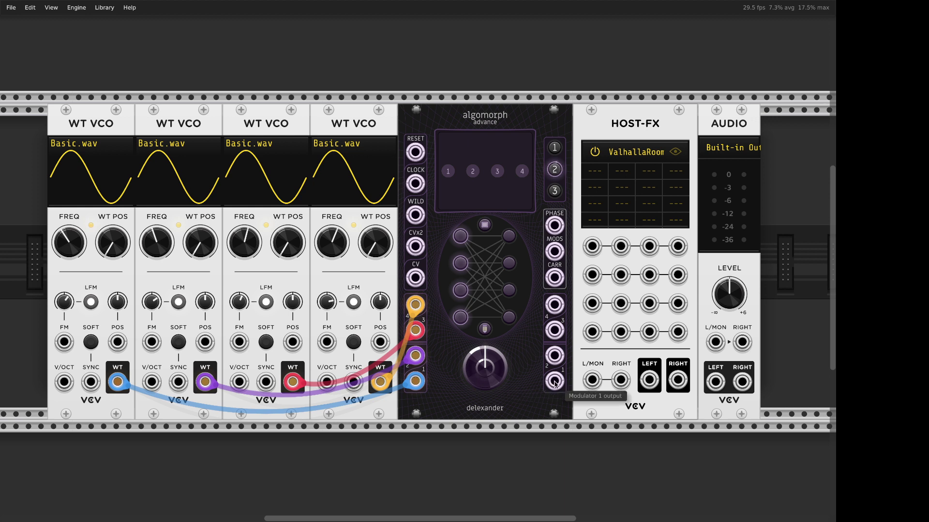
Step: Feed Algomorph modulator outputs 1–3 into the matching oscillators' FM inputs
{"action": "left_click_drag", "start_coordinate": [555, 382], "coordinate": [65, 342]}
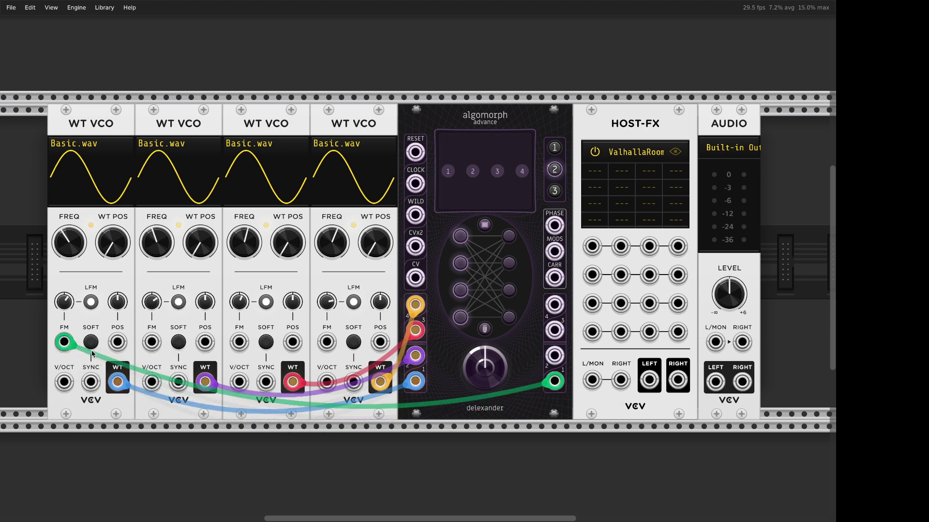
{"action": "left_click_drag", "start_coordinate": [555, 355], "coordinate": [151, 342]}
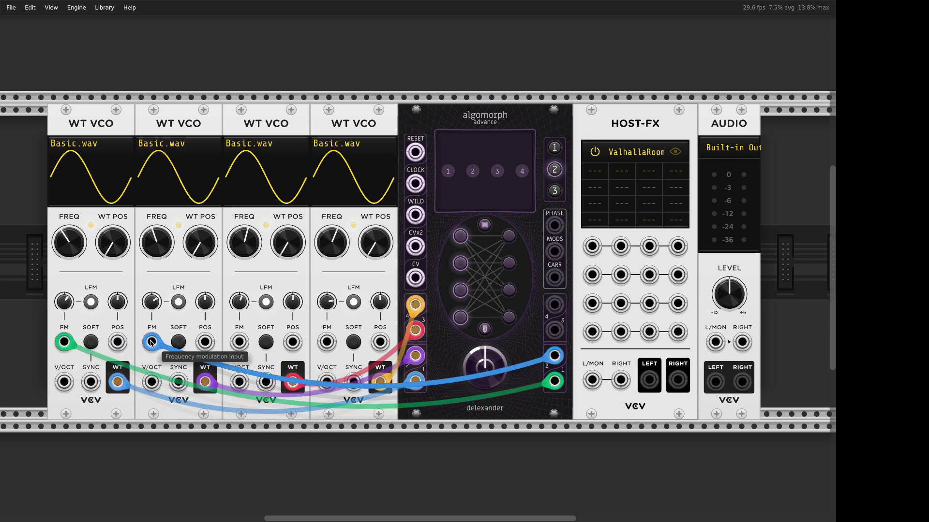
{"action": "mouse_move", "coordinate": [239, 342]}
{"action": "left_mouse_down"}
{"action": "mouse_move", "coordinate": [555, 329]}
{"action": "mouse_move", "coordinate": [397, 329]}
{"action": "mouse_move", "coordinate": [326, 342]}
{"action": "left_mouse_up"}
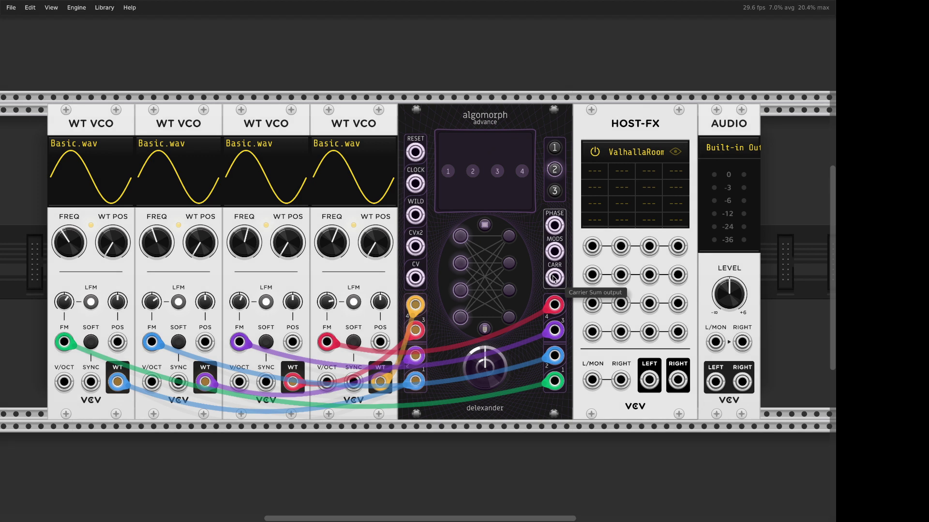
Step: Cable Algomorph CARR into HOST-FX, then HOST-FX left and right into the AUDIO inputs
{"action": "left_click_drag", "start_coordinate": [554, 278], "coordinate": [593, 379]}
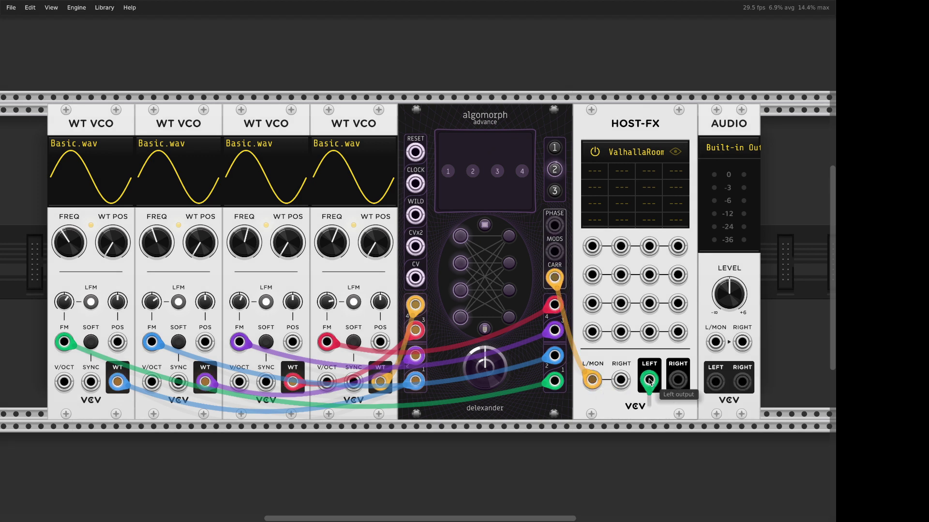
{"action": "left_click_drag", "start_coordinate": [648, 379], "coordinate": [715, 341]}
{"action": "left_click_drag", "start_coordinate": [679, 376], "coordinate": [742, 342]}
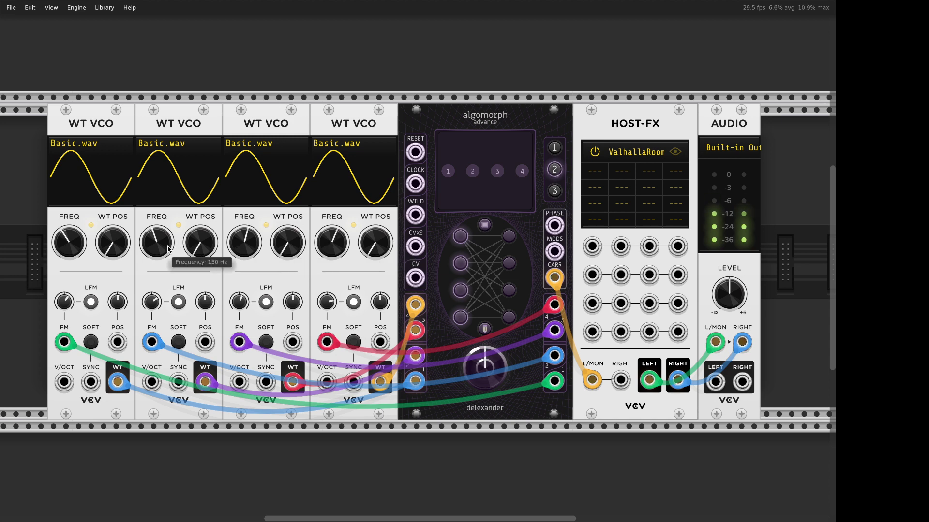
{"action": "left_click_drag", "start_coordinate": [168, 250], "coordinate": [160, 249]}
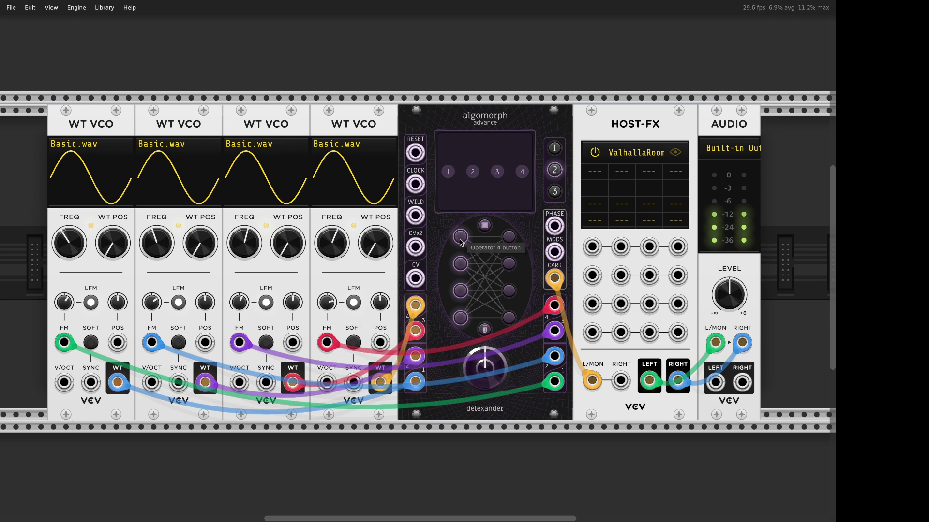
Step: In scene 2, remove operators 4 and 3 and route operator 2 into operator 1
{"action": "left_click", "coordinate": [460, 242]}
{"action": "left_click", "coordinate": [509, 237]}
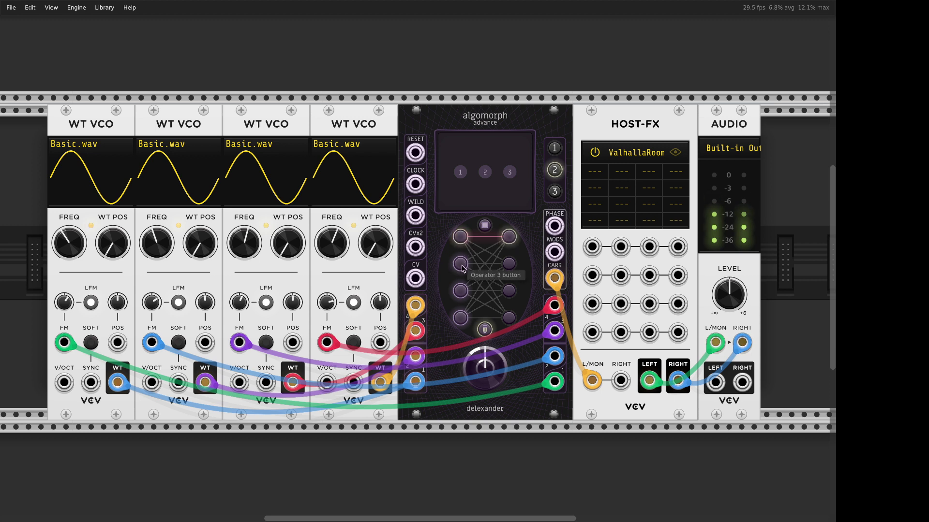
{"action": "left_click", "coordinate": [462, 264]}
{"action": "left_click", "coordinate": [510, 265]}
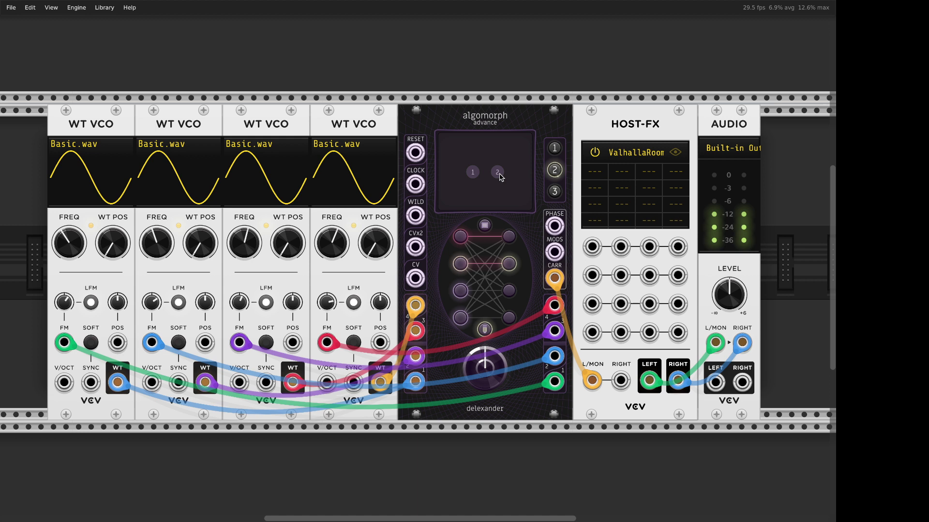
{"action": "left_click", "coordinate": [460, 291]}
{"action": "left_click", "coordinate": [508, 320]}
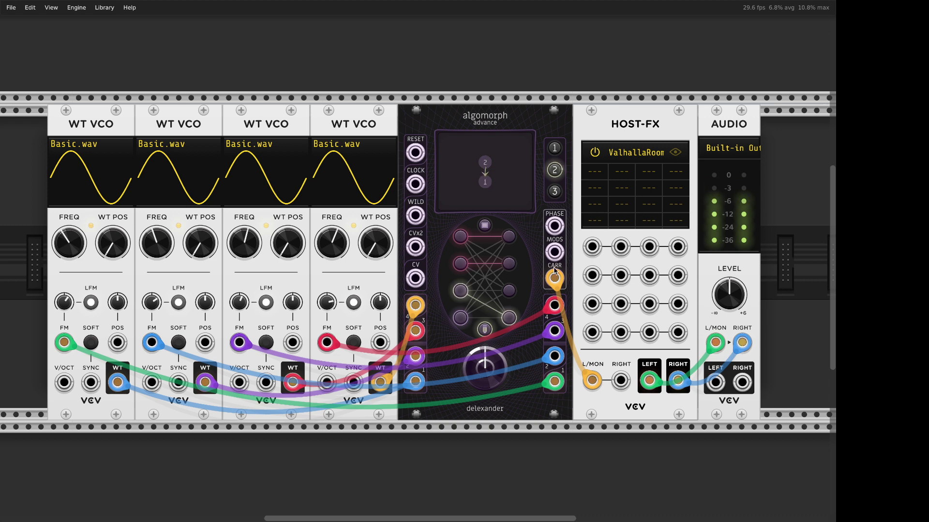
Step: In algorithm 1, route operators 3 and 4 into carrier 1, and operator 2 into 3 and 1
{"action": "left_click_drag", "start_coordinate": [554, 276], "coordinate": [555, 252]}
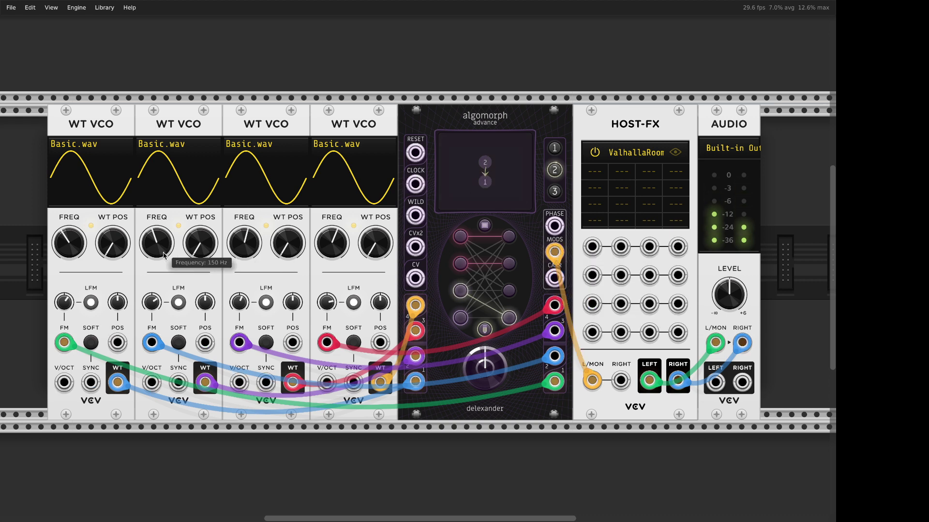
{"action": "left_click_drag", "start_coordinate": [555, 252], "coordinate": [554, 278]}
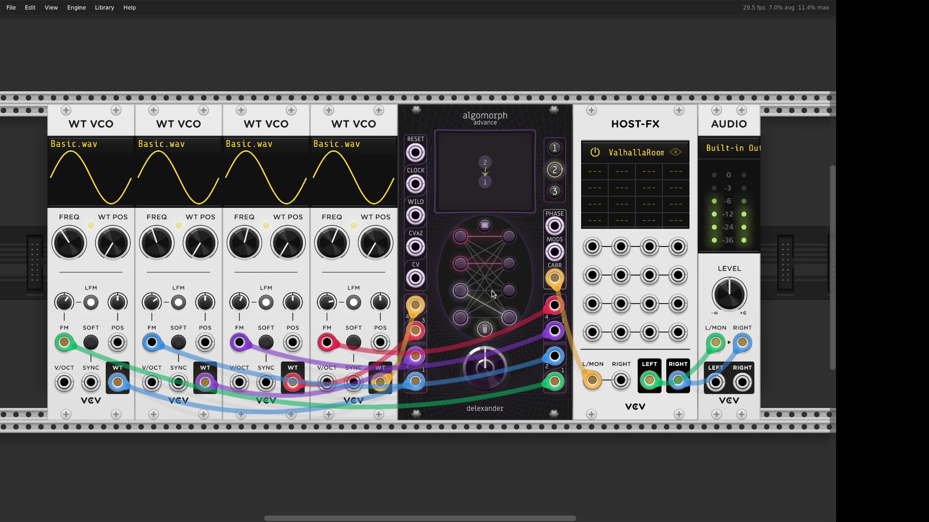
{"action": "left_click", "coordinate": [508, 317]}
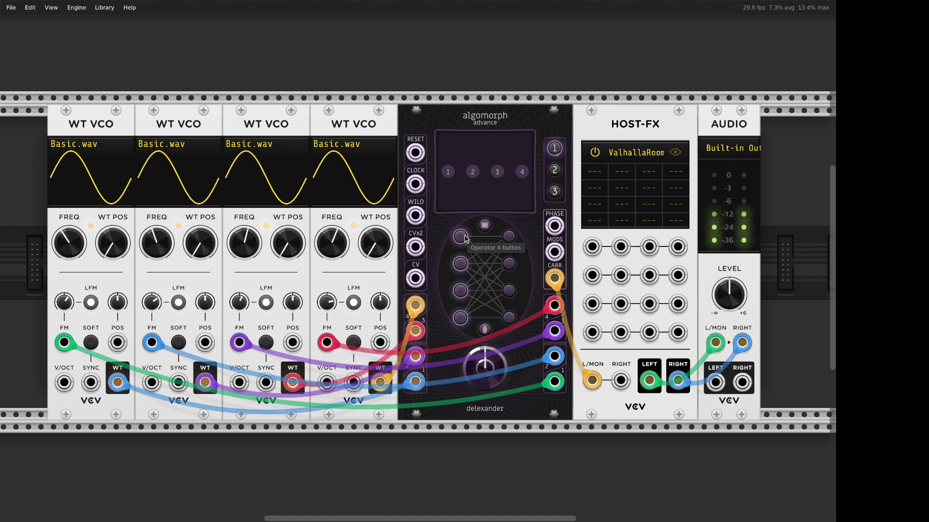
{"action": "left_click", "coordinate": [461, 241]}
{"action": "left_click", "coordinate": [507, 317]}
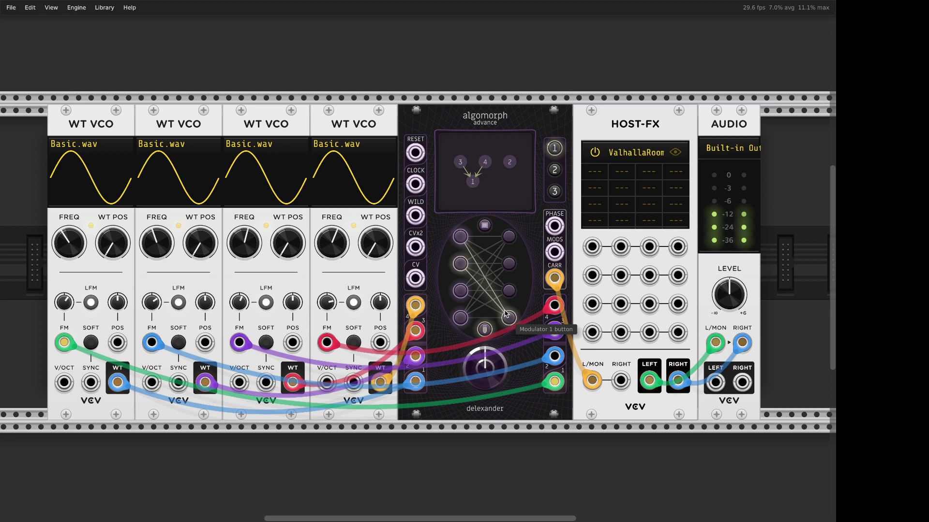
{"action": "left_click", "coordinate": [462, 294]}
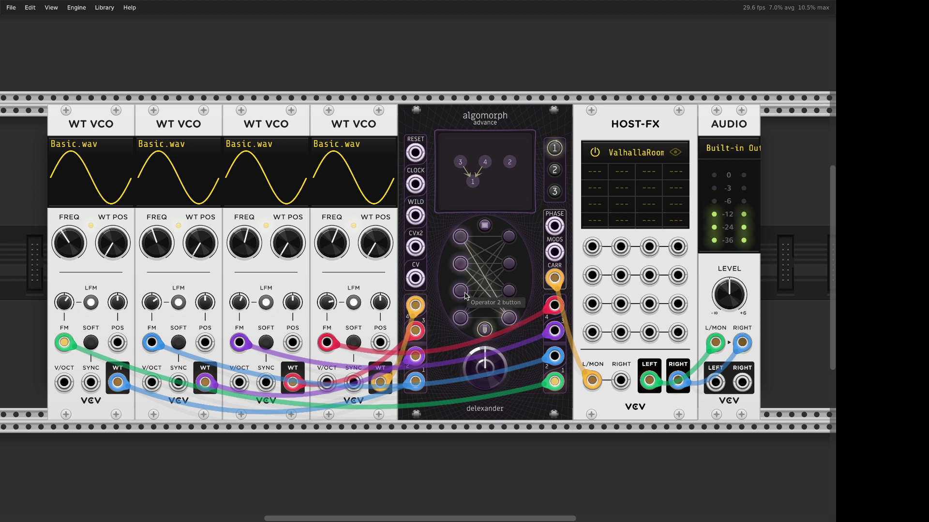
{"action": "left_click", "coordinate": [510, 264]}
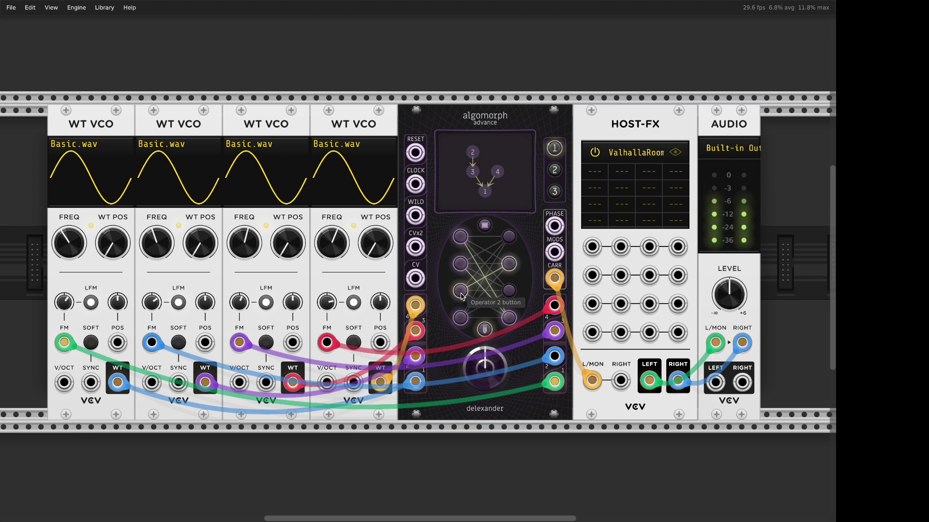
{"action": "left_click", "coordinate": [506, 317]}
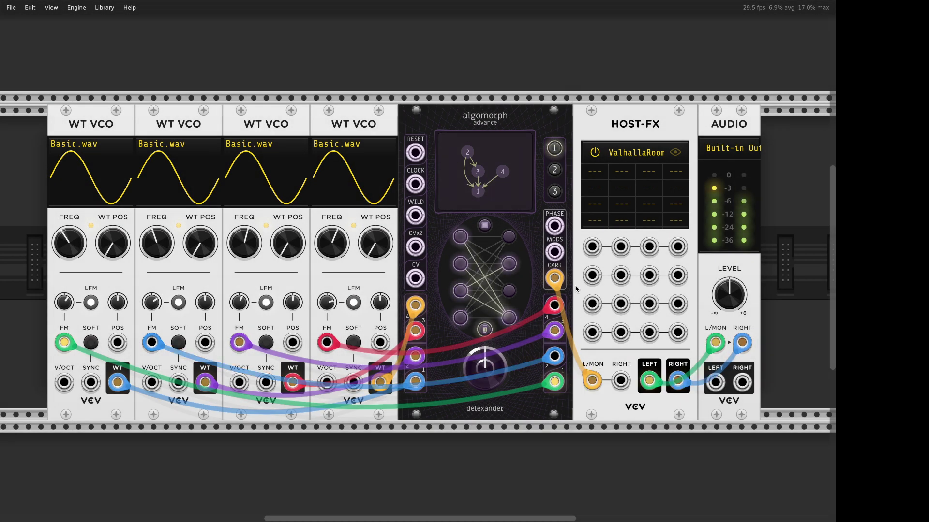
{"action": "left_click", "coordinate": [554, 170]}
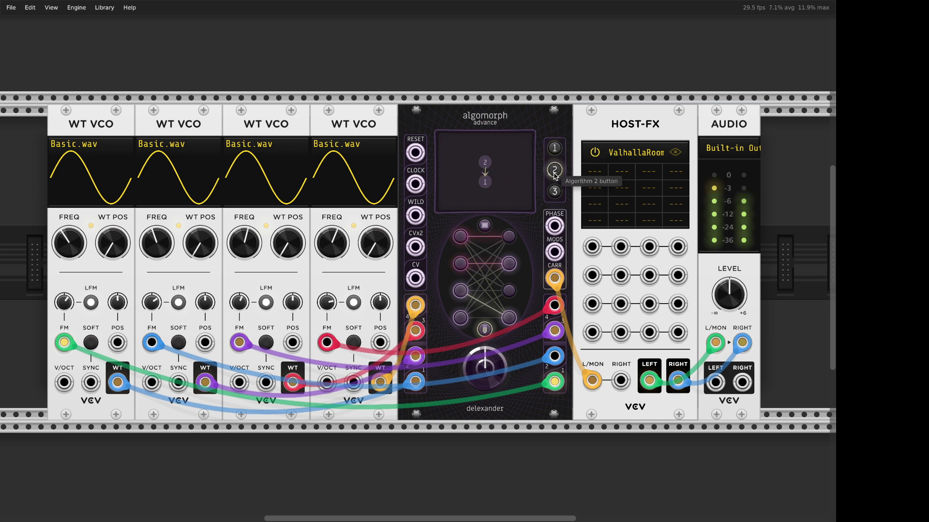
{"action": "left_click", "coordinate": [555, 172]}
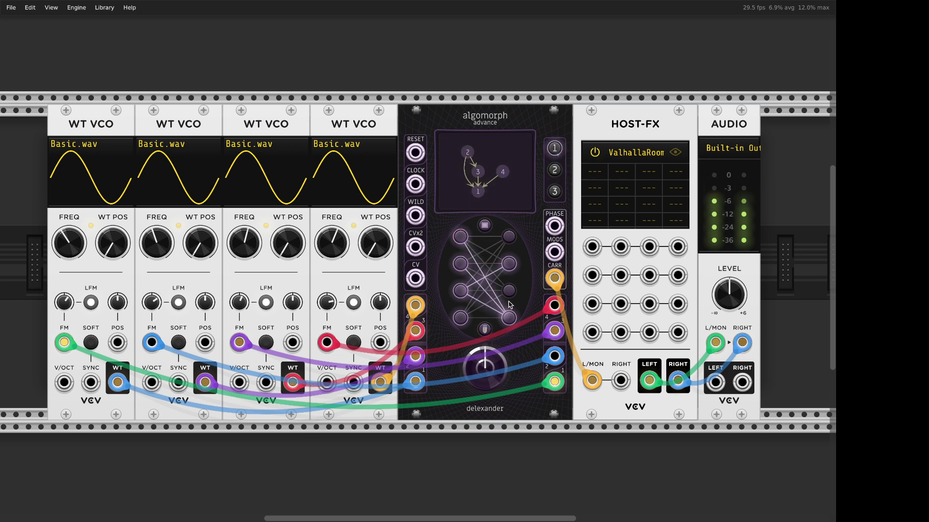
{"action": "left_click", "coordinate": [554, 169]}
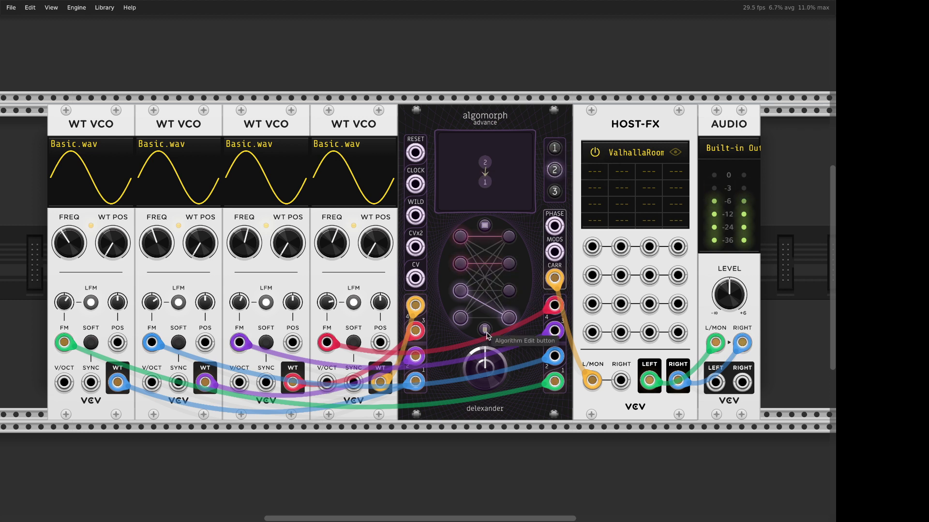
{"action": "left_click_drag", "start_coordinate": [485, 367], "coordinate": [485, 371]}
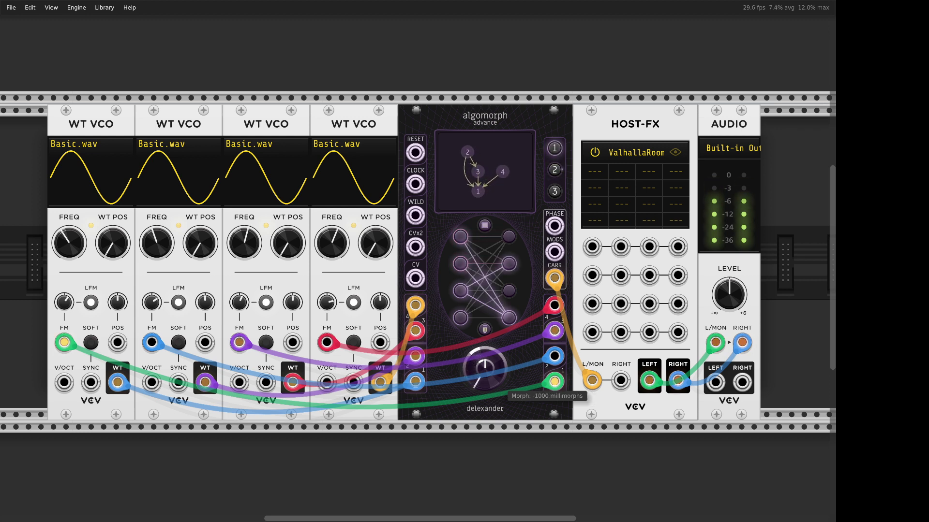
{"action": "mouse_move", "coordinate": [484, 367]}
{"action": "left_mouse_down"}
{"action": "mouse_move", "coordinate": [484, 340]}
{"action": "mouse_move", "coordinate": [485, 385]}
{"action": "left_mouse_up"}
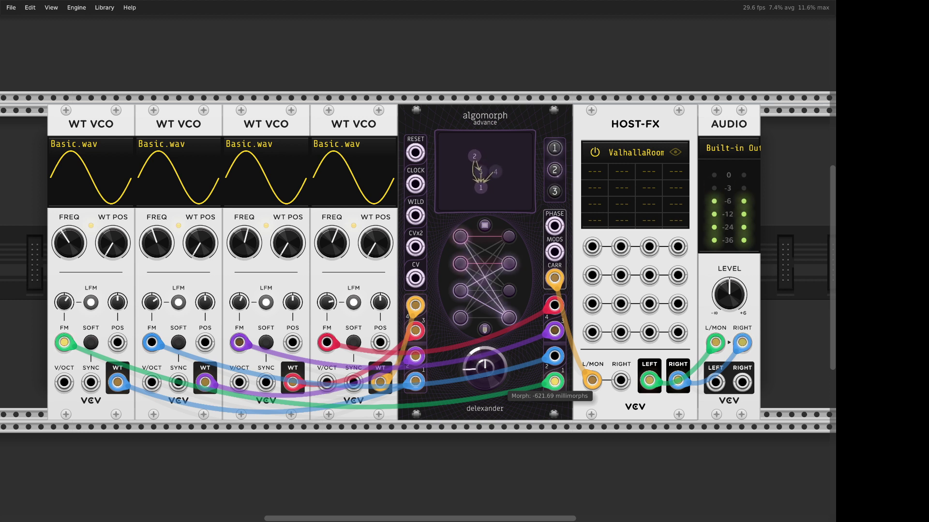
{"action": "left_click_drag", "start_coordinate": [484, 367], "coordinate": [484, 348]}
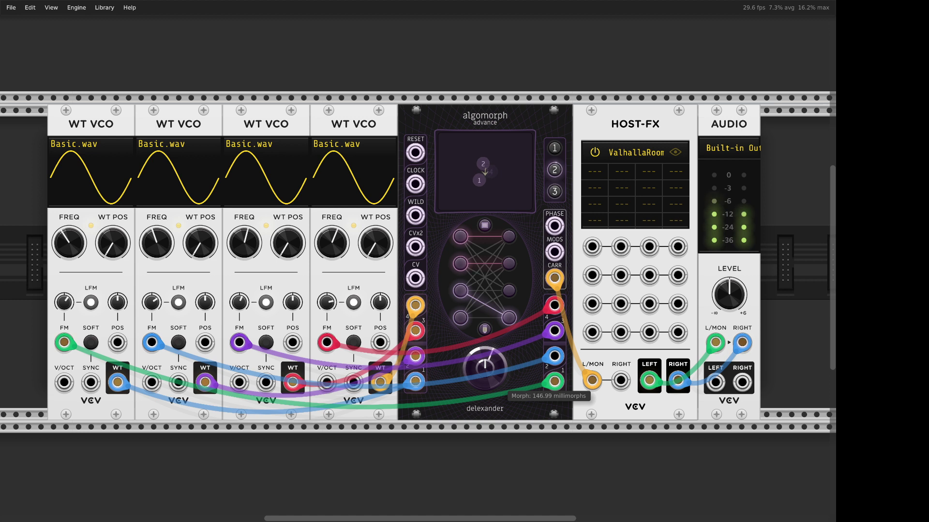
{"action": "left_click_drag", "start_coordinate": [484, 366], "coordinate": [485, 388]}
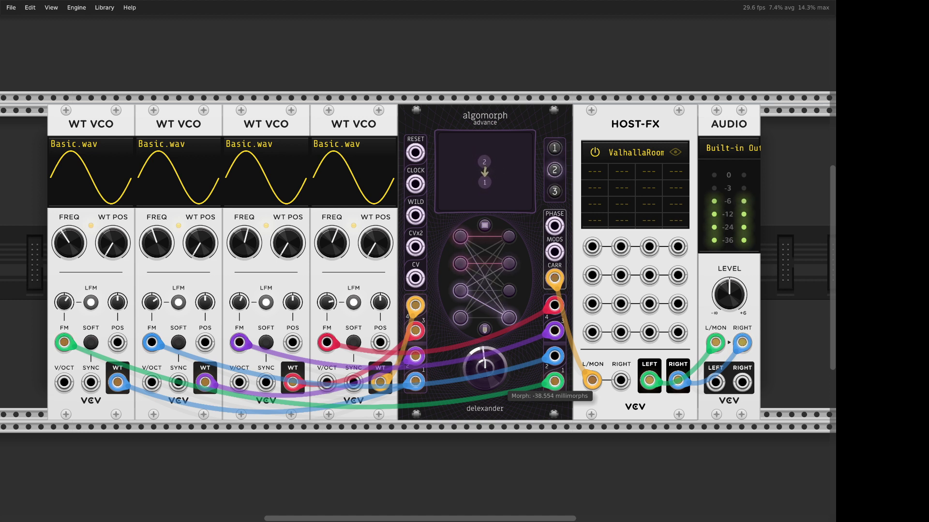
{"action": "left_click_drag", "start_coordinate": [485, 366], "coordinate": [484, 353]}
{"action": "scroll", "coordinate": [499, 347], "scroll_direction": "down", "scroll_amount": 3}
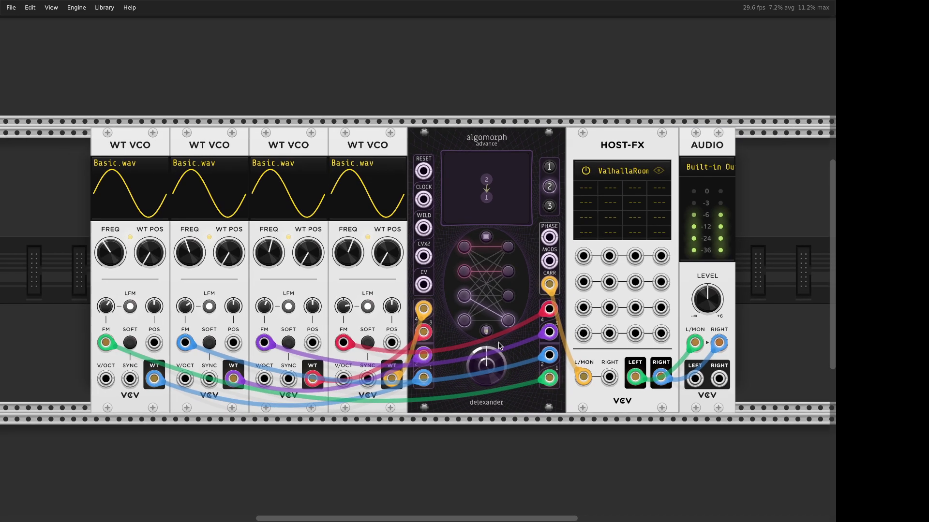
{"action": "scroll", "coordinate": [499, 347], "scroll_direction": "down", "scroll_amount": 3}
Step: Insert a WT LFO module from the module browser beside the audio output
{"action": "right_click", "coordinate": [775, 232]}
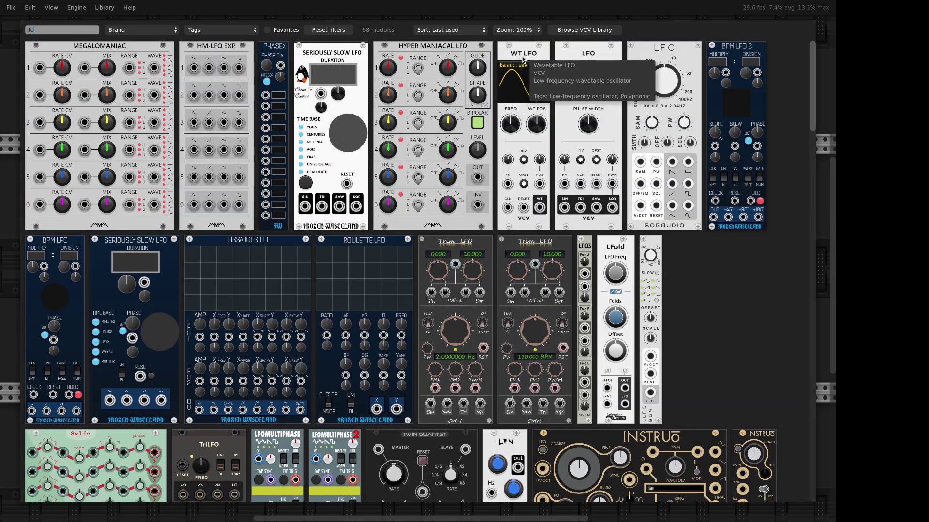
{"action": "left_click", "coordinate": [523, 59]}
{"action": "scroll", "coordinate": [587, 210], "scroll_direction": "up", "scroll_amount": 2}
{"action": "scroll", "coordinate": [730, 395], "scroll_direction": "up", "scroll_amount": 1}
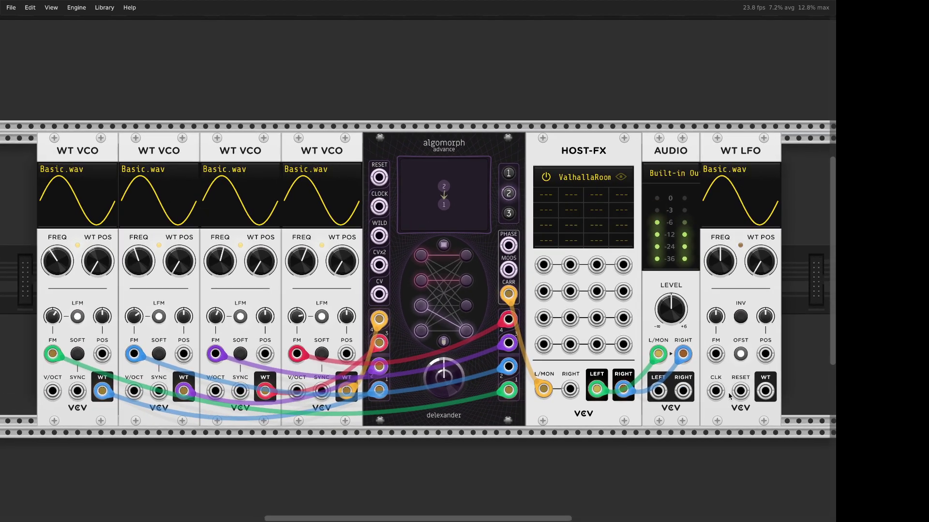
Step: Cable WT LFO into Algomorph's morph CV, reset Morph, and set CV depth to 63.9%
{"action": "left_click_drag", "start_coordinate": [766, 392], "coordinate": [384, 294]}
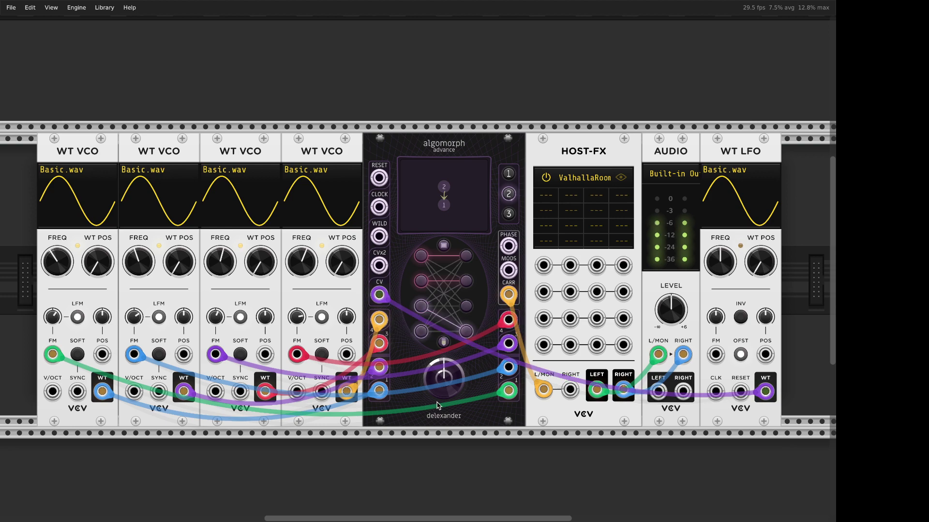
{"action": "scroll", "coordinate": [443, 377], "scroll_direction": "up", "scroll_amount": 3}
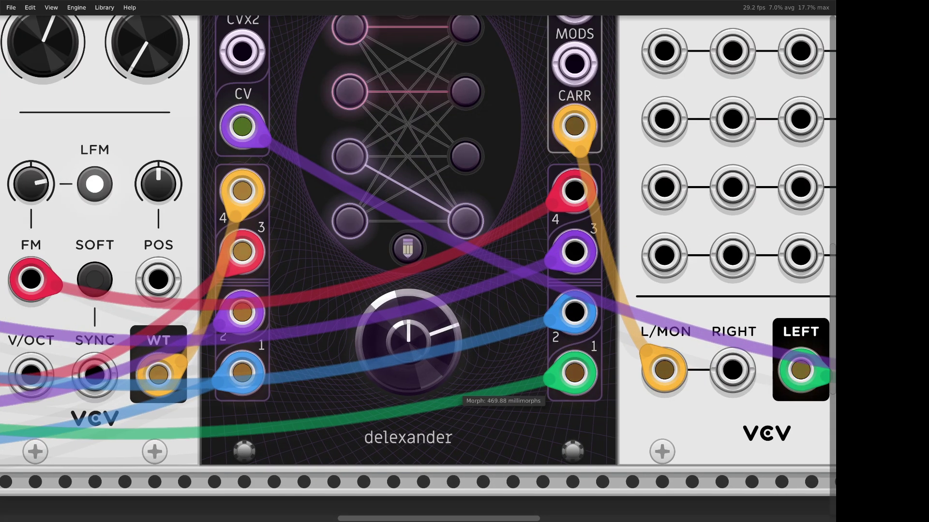
{"action": "double_click", "coordinate": [395, 310]}
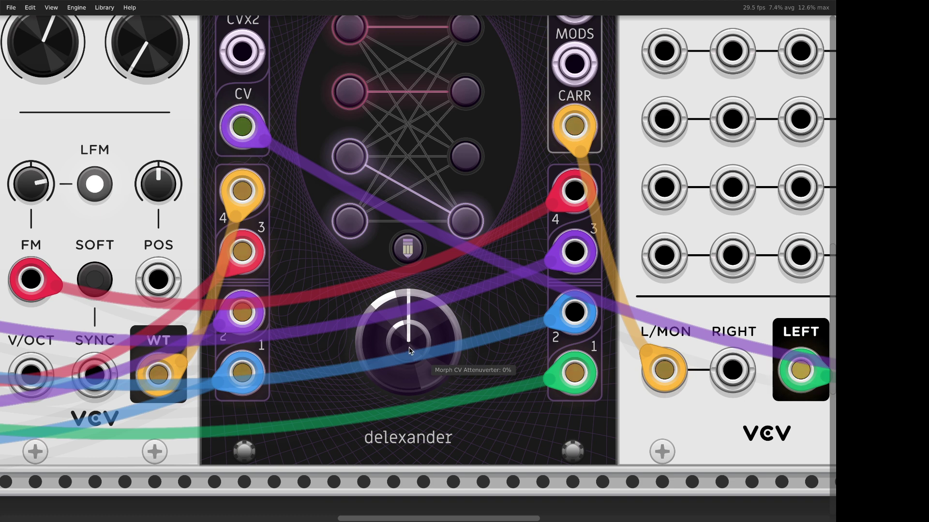
{"action": "left_click_drag", "start_coordinate": [409, 352], "coordinate": [410, 313]}
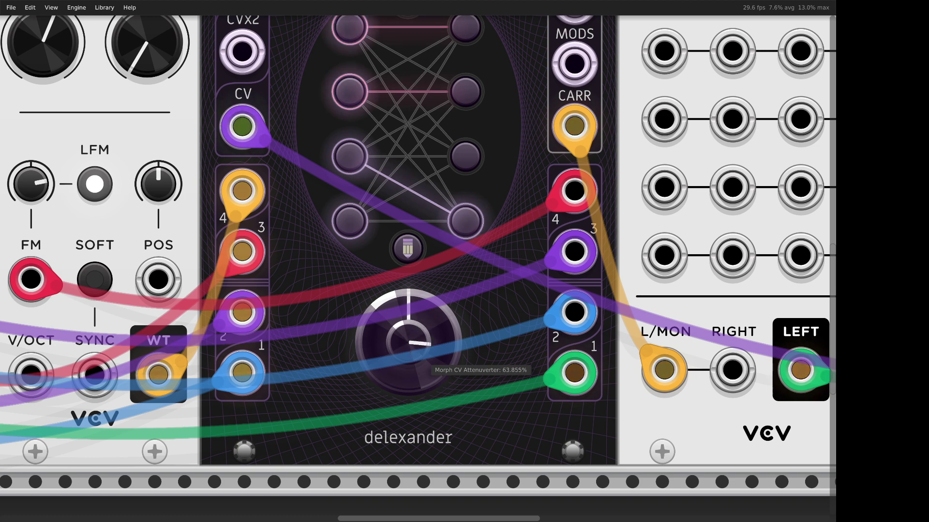
{"action": "scroll", "coordinate": [430, 273], "scroll_direction": "up", "scroll_amount": 1}
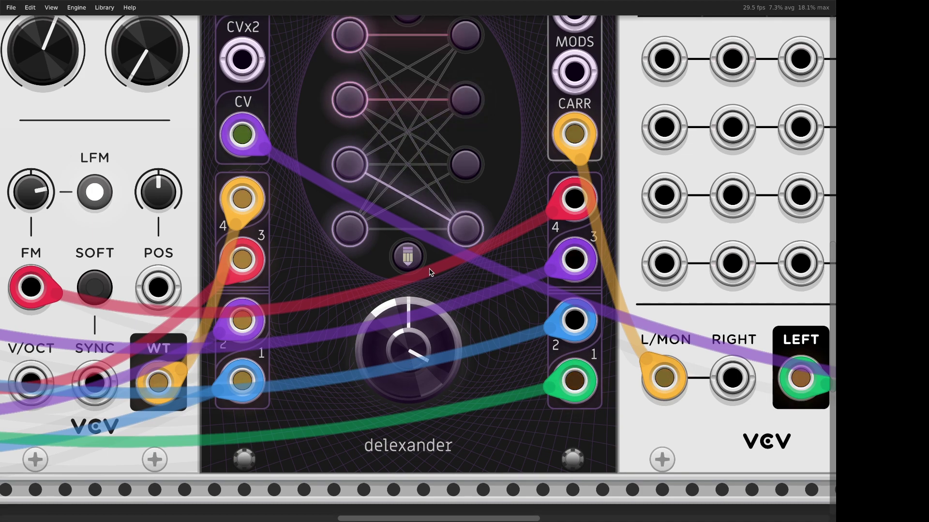
{"action": "scroll", "coordinate": [430, 272], "scroll_direction": "down", "scroll_amount": 1}
{"action": "scroll", "coordinate": [436, 275], "scroll_direction": "down", "scroll_amount": 3}
{"action": "scroll", "coordinate": [443, 282], "scroll_direction": "down", "scroll_amount": 1}
{"action": "scroll", "coordinate": [451, 285], "scroll_direction": "down", "scroll_amount": 1}
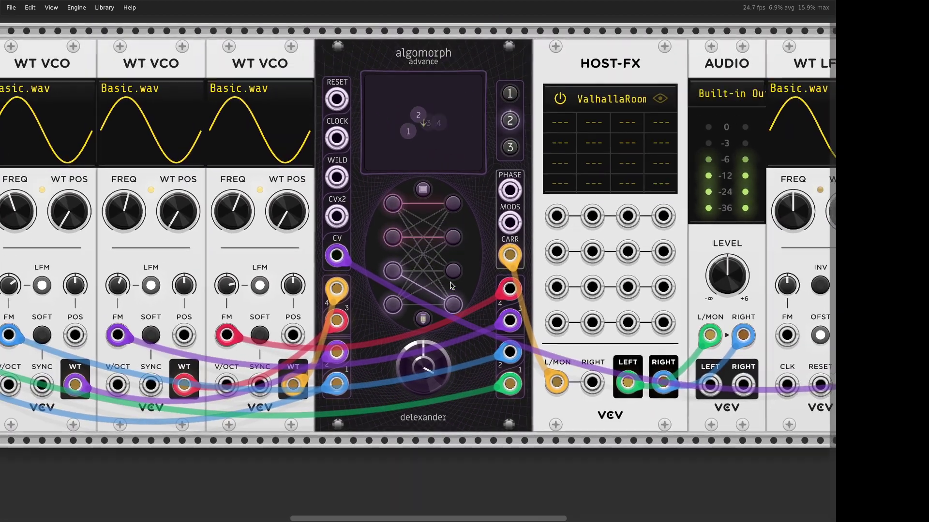
{"action": "scroll", "coordinate": [451, 286], "scroll_direction": "down", "scroll_amount": 1}
{"action": "scroll", "coordinate": [461, 288], "scroll_direction": "down", "scroll_amount": 1}
{"action": "scroll", "coordinate": [472, 289], "scroll_direction": "down", "scroll_amount": 1}
{"action": "scroll", "coordinate": [483, 290], "scroll_direction": "down", "scroll_amount": 1}
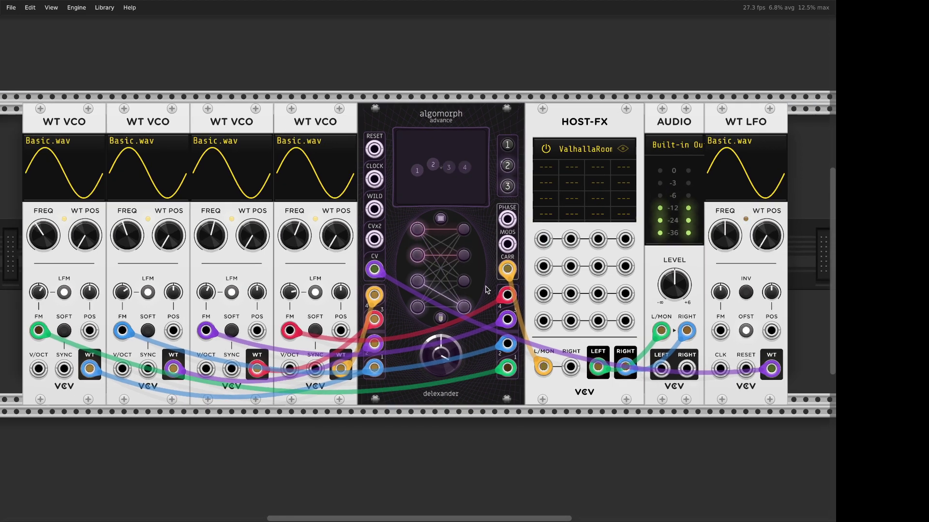
{"action": "mouse_move", "coordinate": [724, 235]}
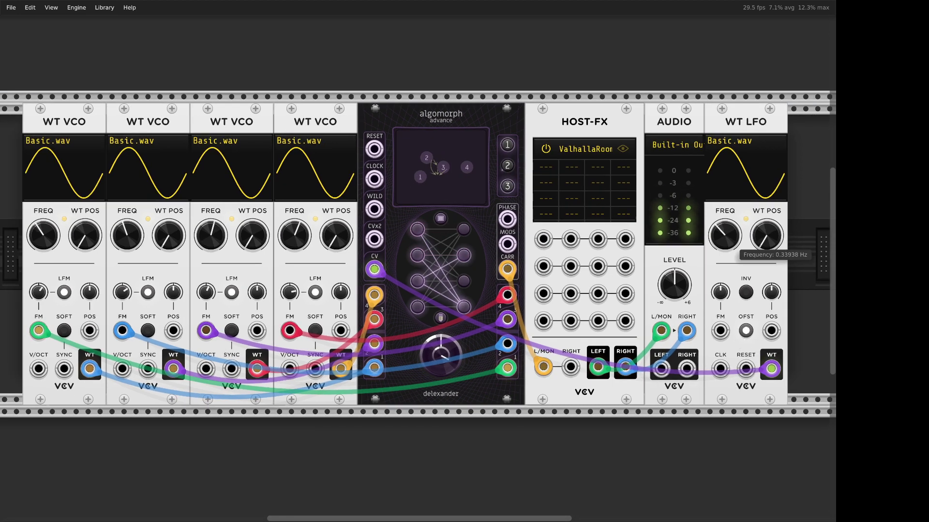
Step: Set the WT LFO rate to 0.366 Hz and cable Algomorph MODS into HOST-FX RIGHT
{"action": "left_click_drag", "start_coordinate": [724, 235], "coordinate": [723, 240]}
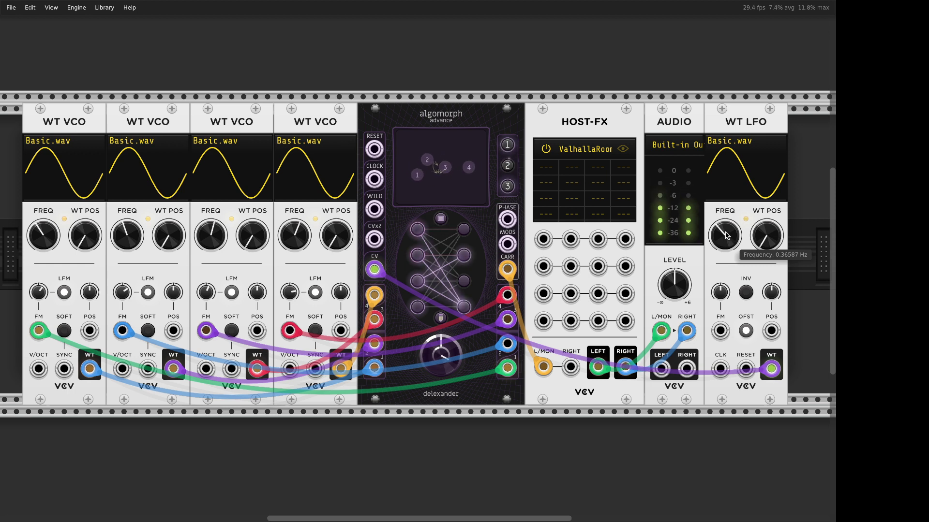
{"action": "left_click_drag", "start_coordinate": [507, 244], "coordinate": [571, 366]}
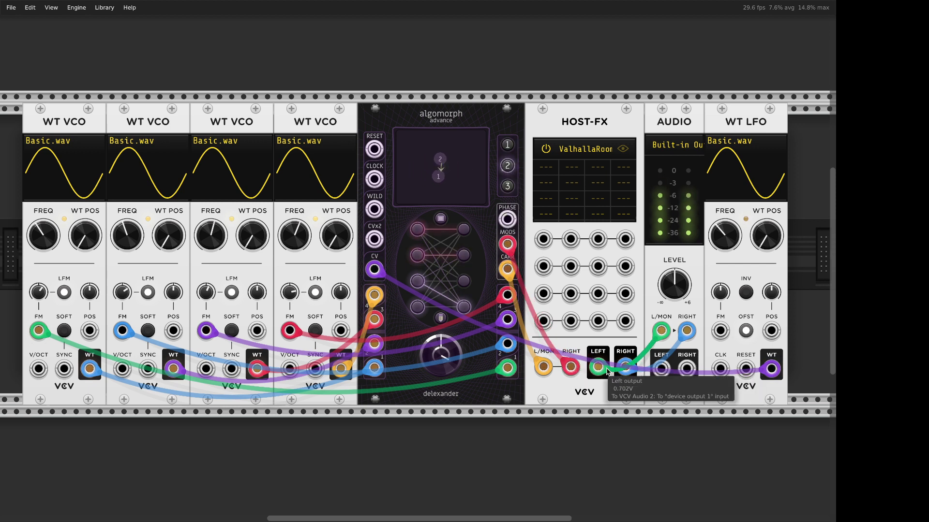